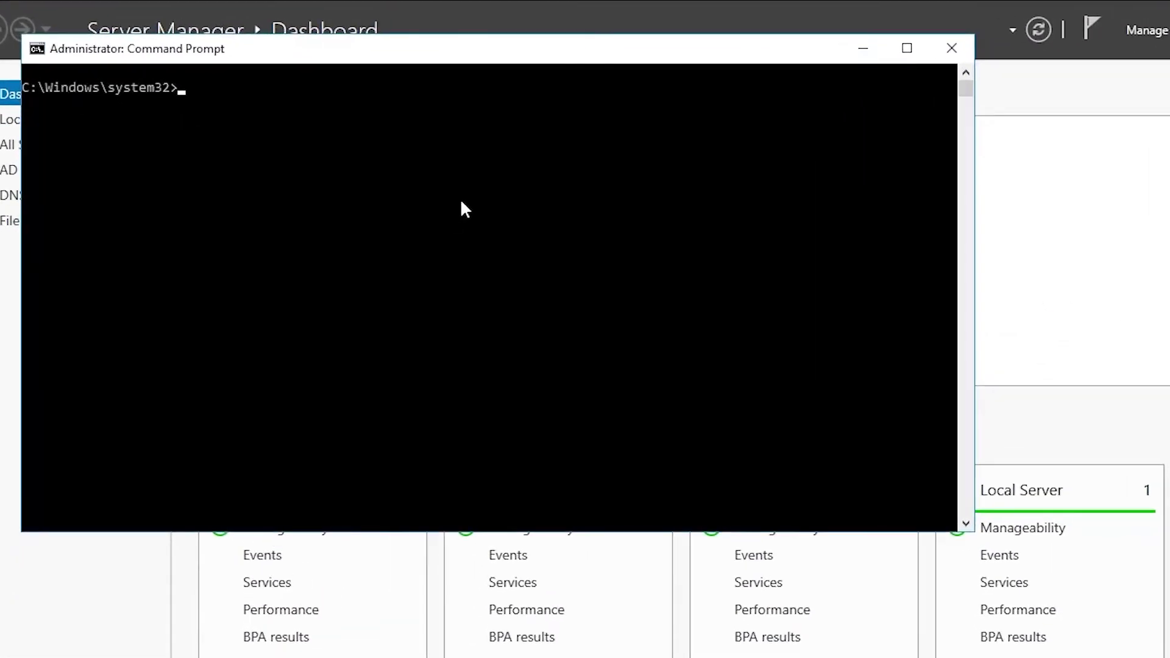
# - Run net share on DC2, showing only C$, IPC$ and ADMIN$ with no SYSVOL or NETLOGON
pyautogui.write('net share')
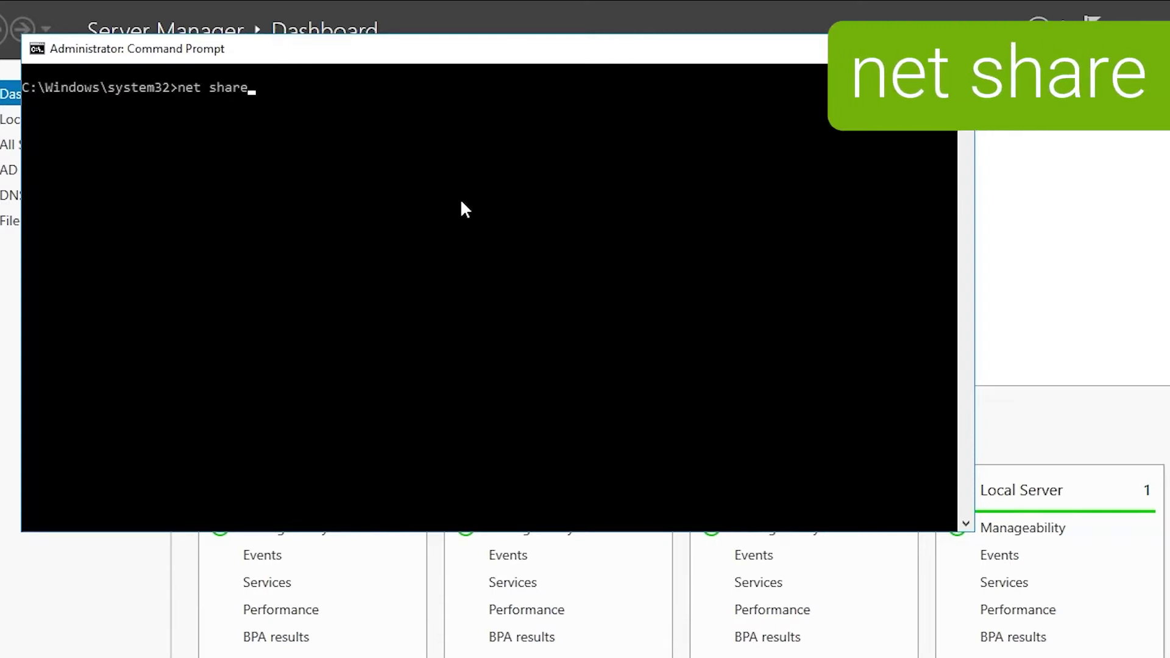
pyautogui.press('Return')
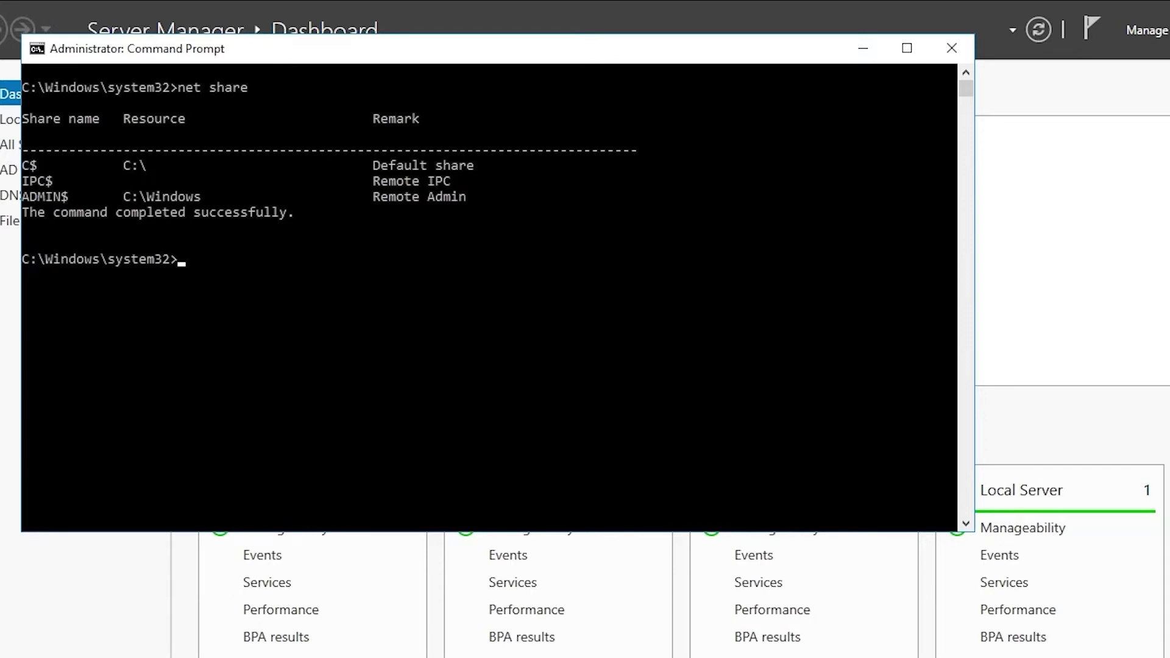
pyautogui.hotkey('alt', 'Tab')
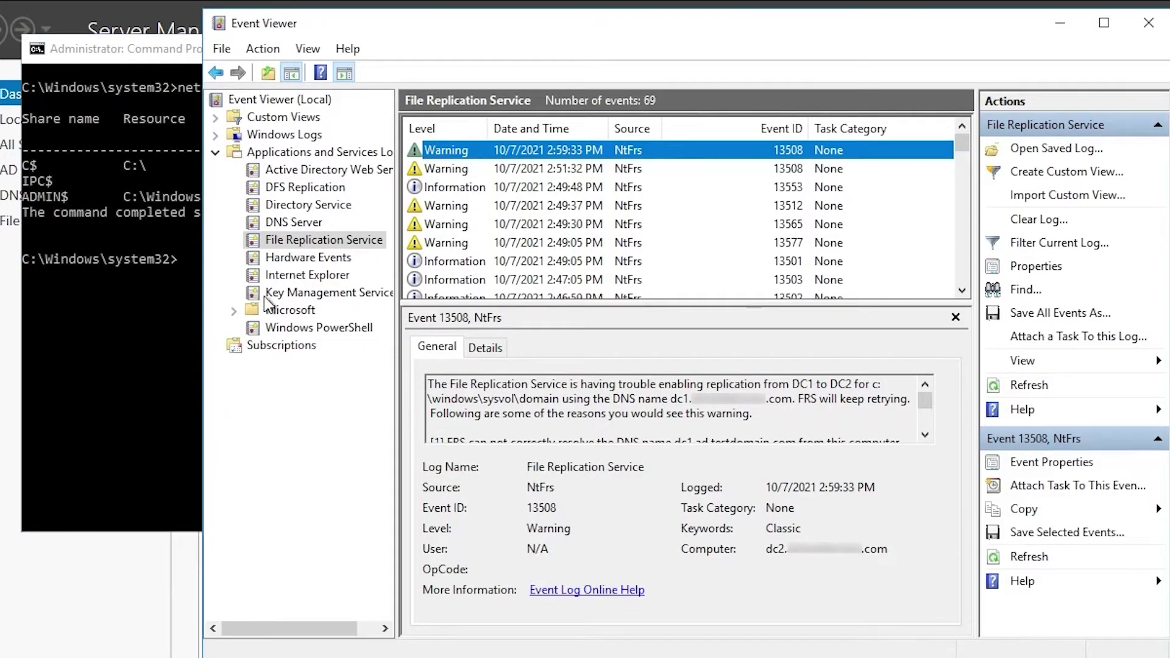
pyautogui.click(282, 243)
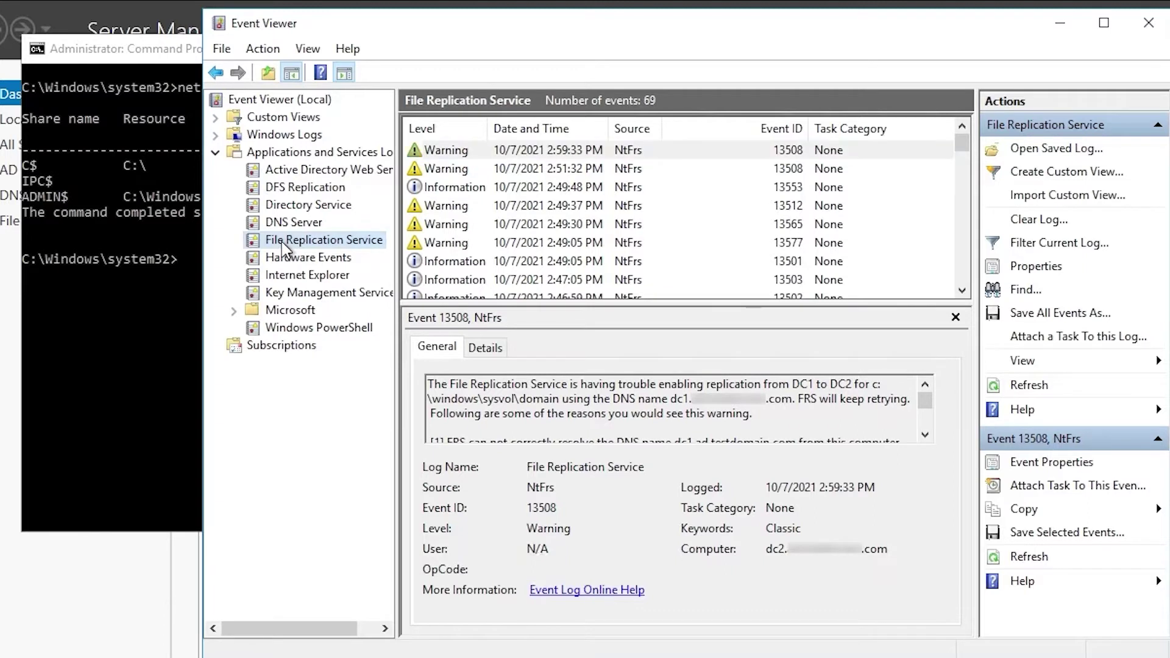
pyautogui.click(543, 152)
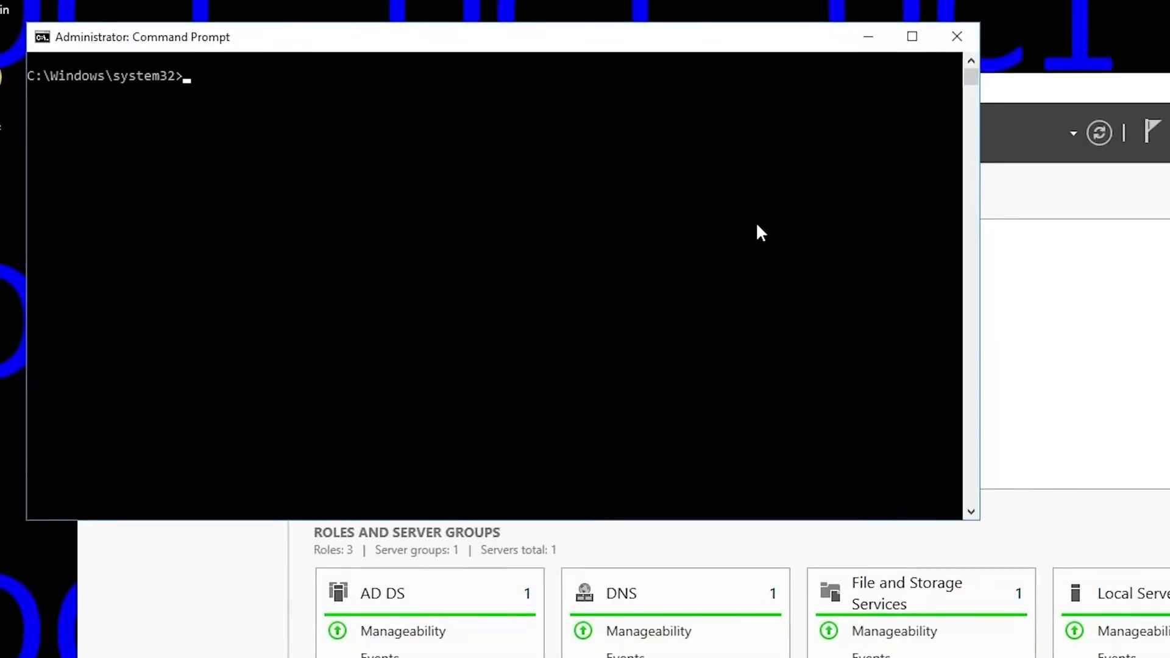
# - Run net share on DC1 to show NETLOGON and SYSVOL are shared there
pyautogui.write('net share')
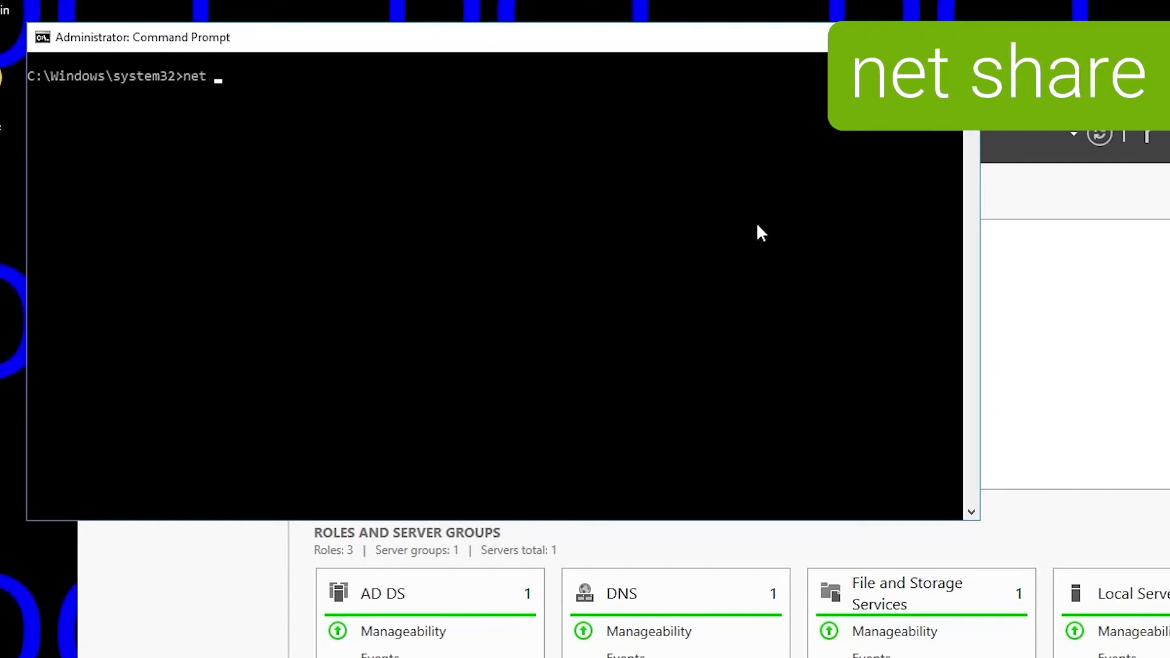
pyautogui.press('Return')
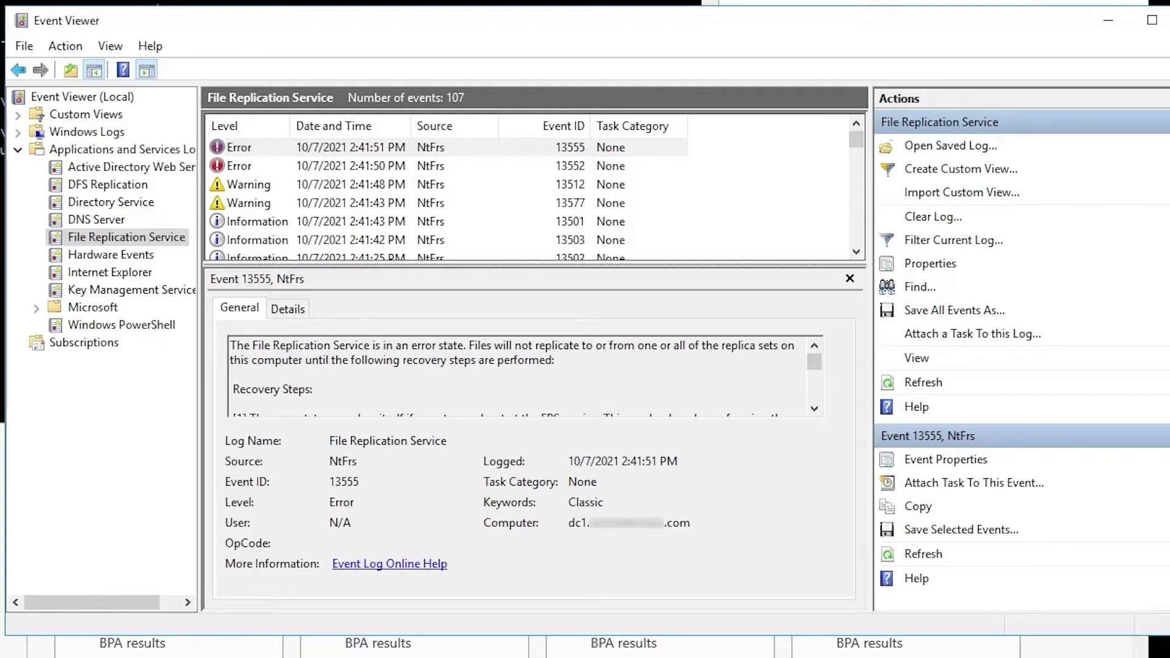
# - Switch to the Services console, where File Replication Service is Running with Automatic startup
pyautogui.hotkey('alt', 'Tab')
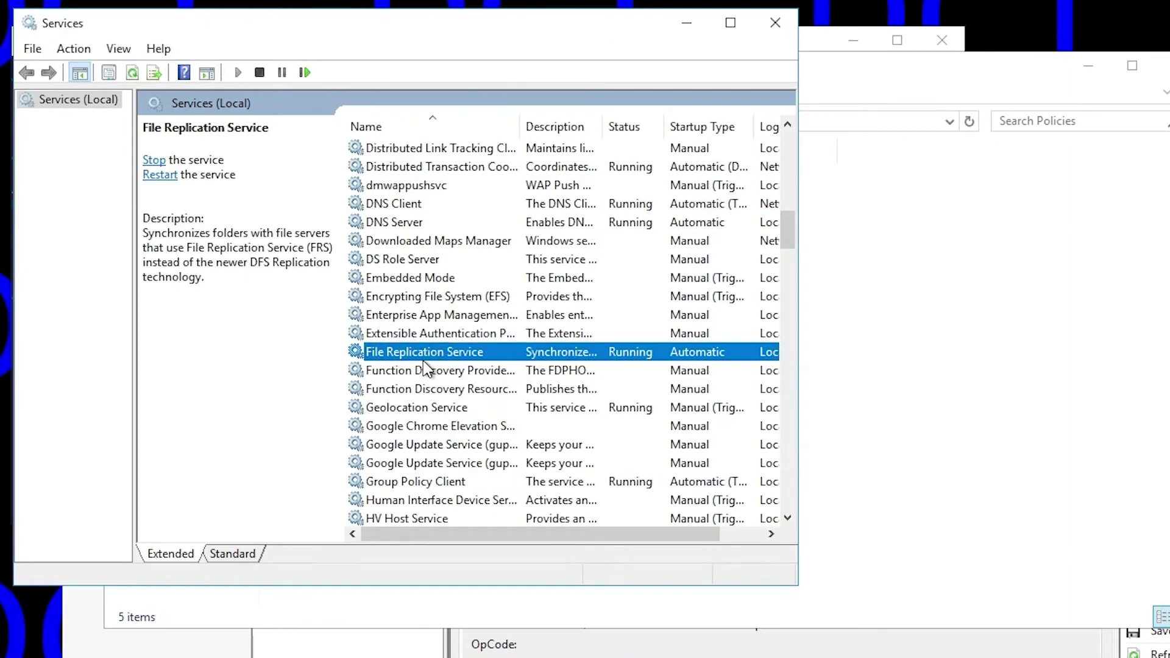
# - Stop the File Replication Service on DC1
pyautogui.rightClick(425, 361)
pyautogui.click(468, 395)
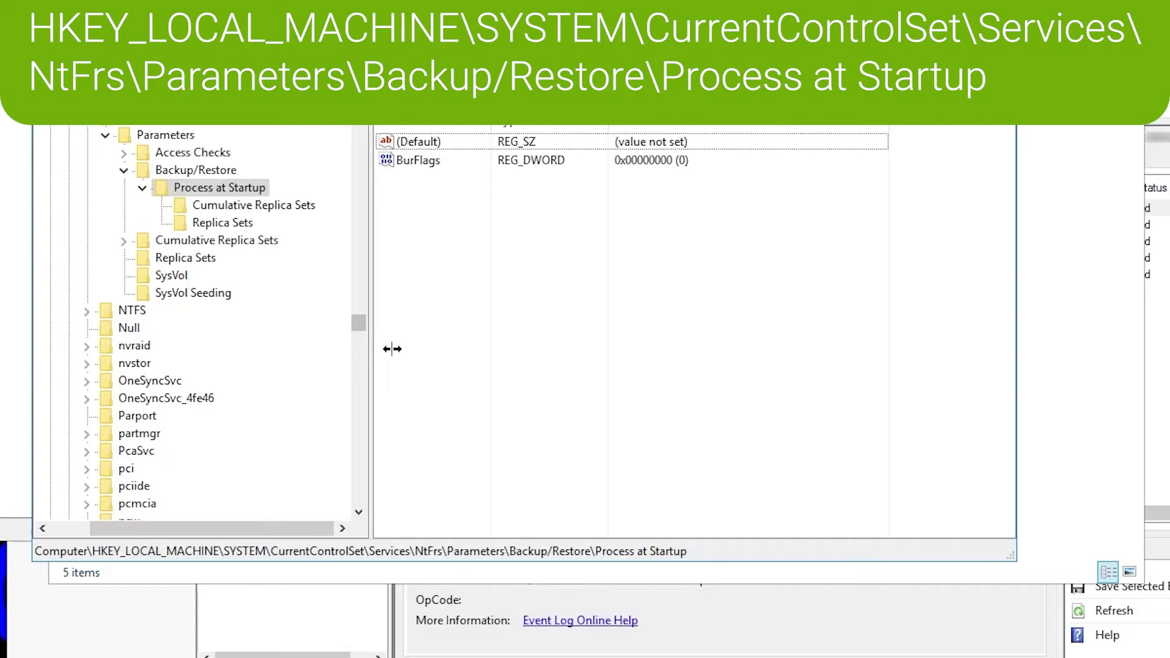
# - Set the NtFrs BurFlags value to hexadecimal D4 (212) for an authoritative restore
pyautogui.click(414, 165)
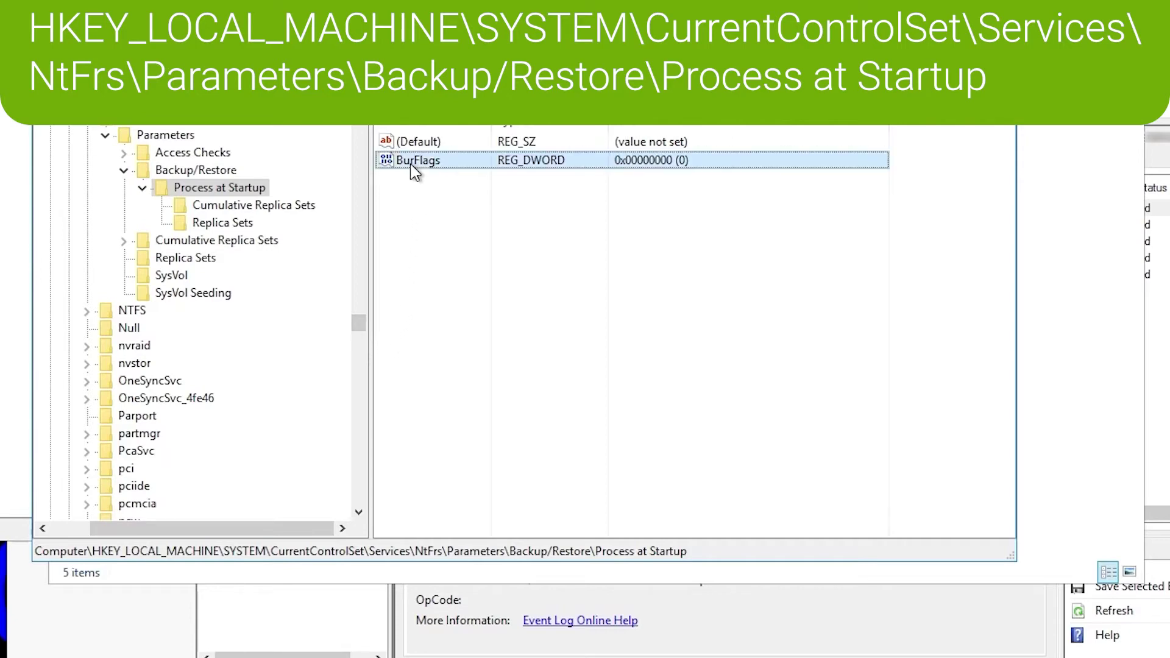
pyautogui.doubleClick(412, 166)
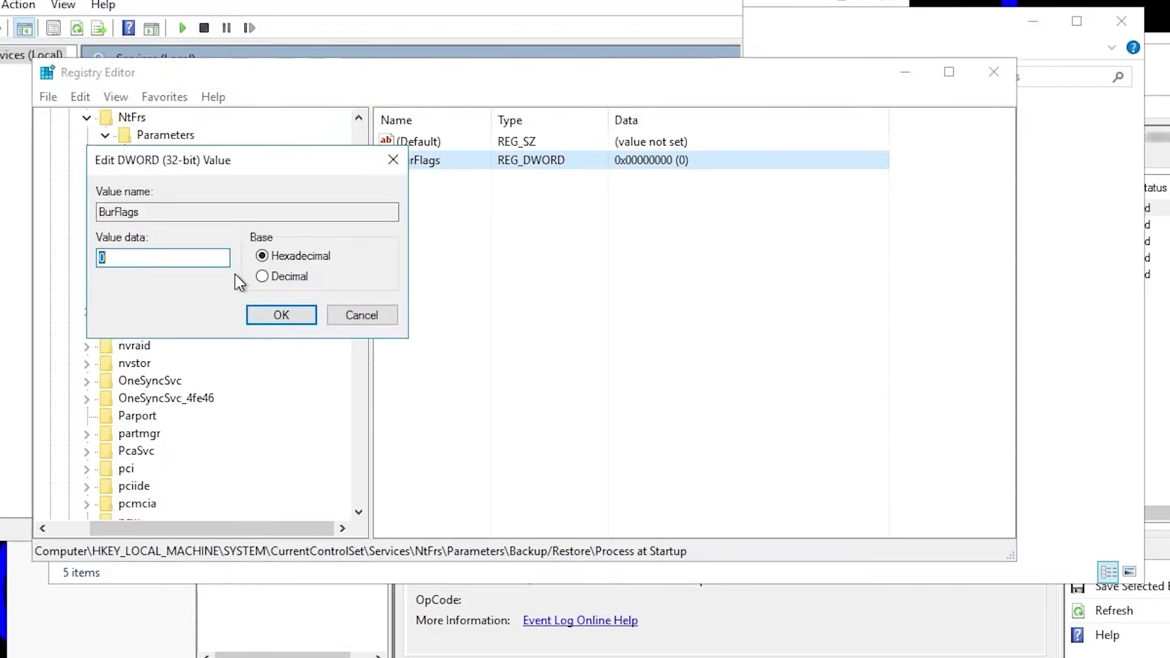
pyautogui.write('D4')
pyautogui.press('Return')
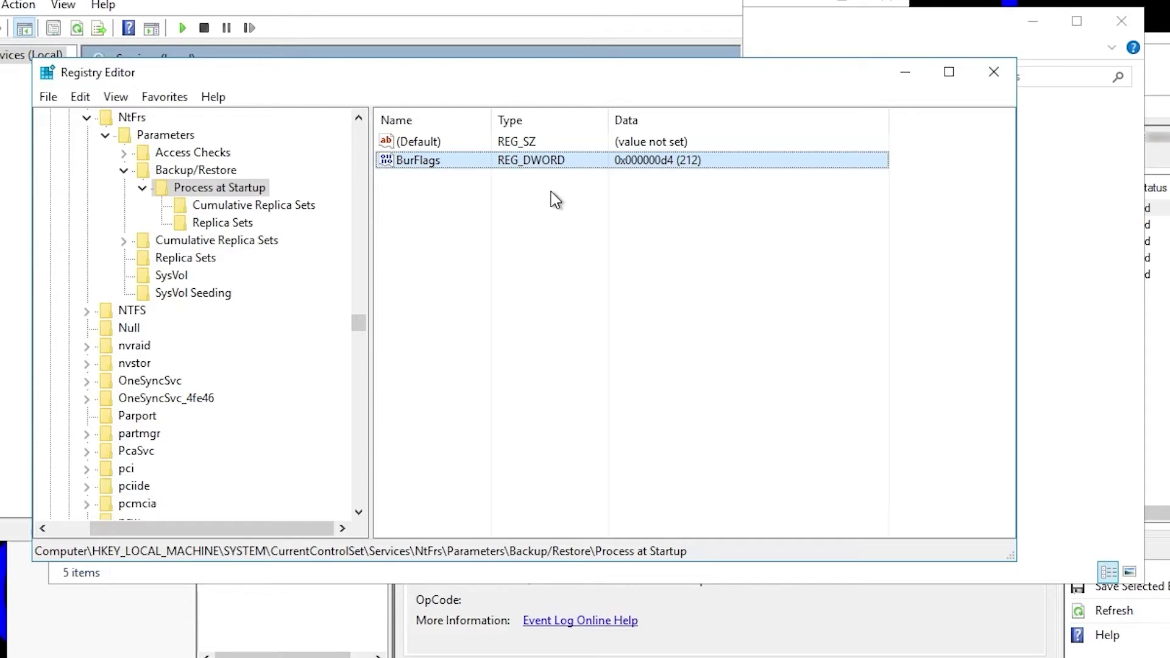
pyautogui.click(291, 1)
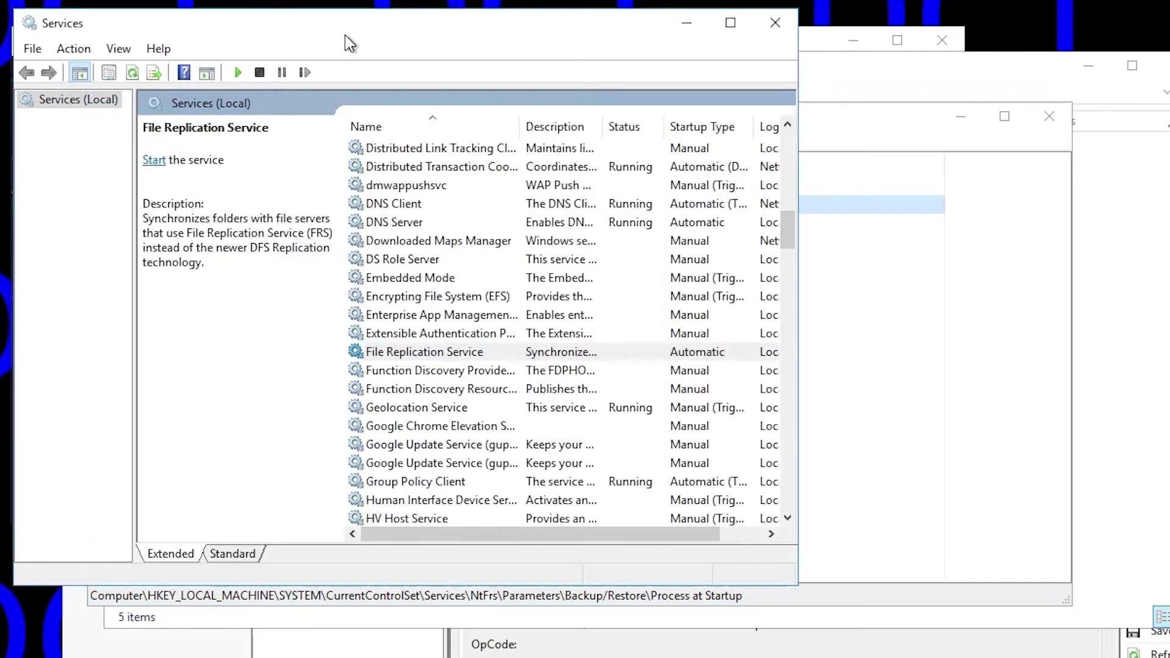
# - Start the File Replication Service on DC1 again
pyautogui.rightClick(426, 354)
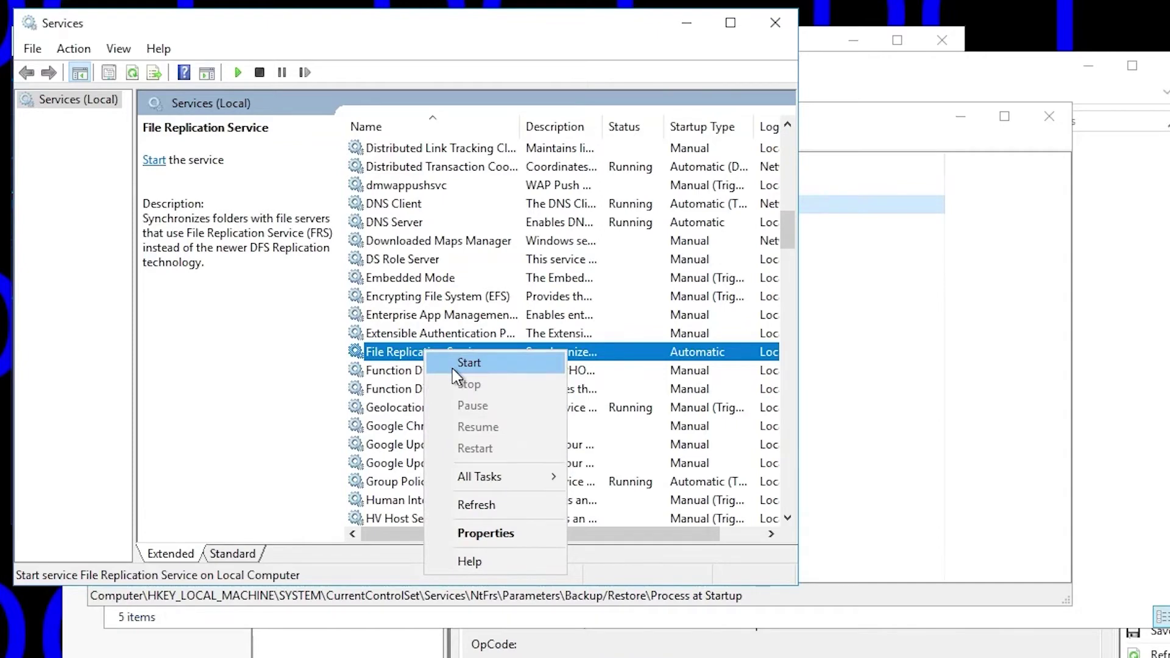
pyautogui.click(452, 368)
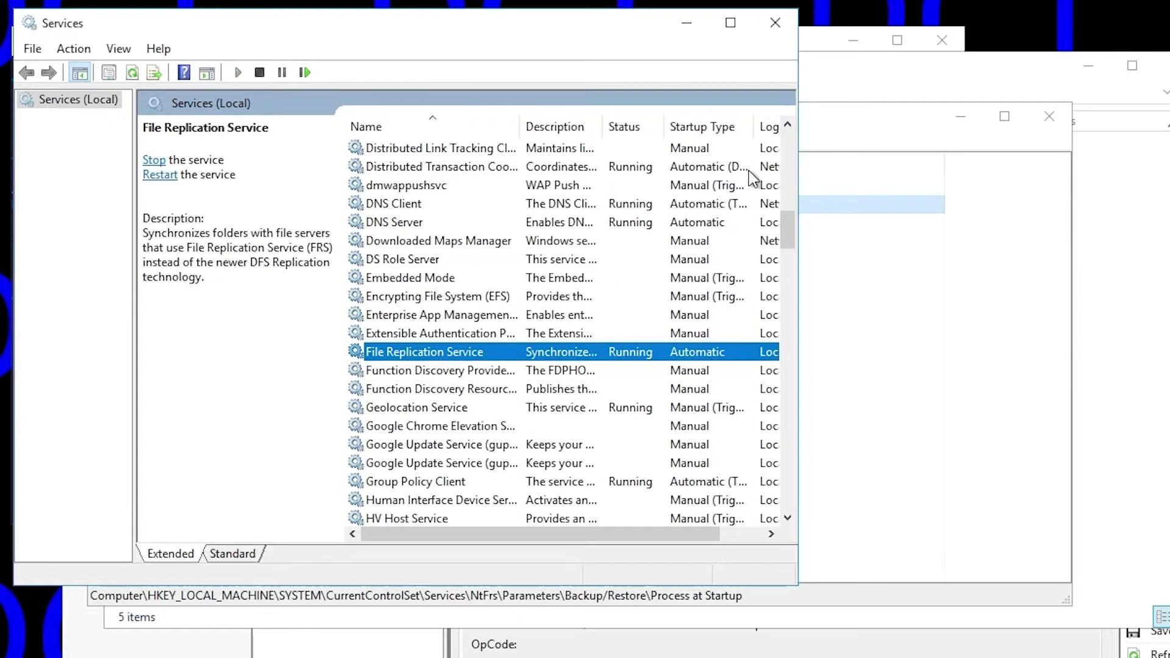
pyautogui.click(838, 124)
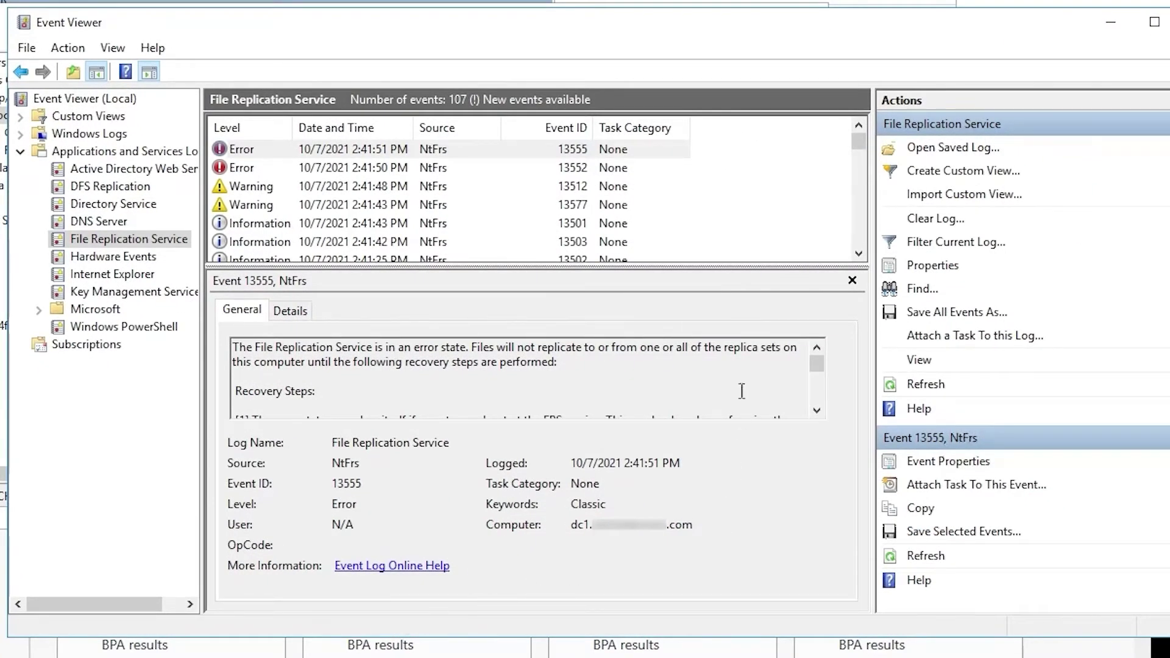
# - Enlarge the event list, refresh the log and select error event 13555
pyautogui.moveTo(723, 267); pyautogui.dragTo(727, 342)
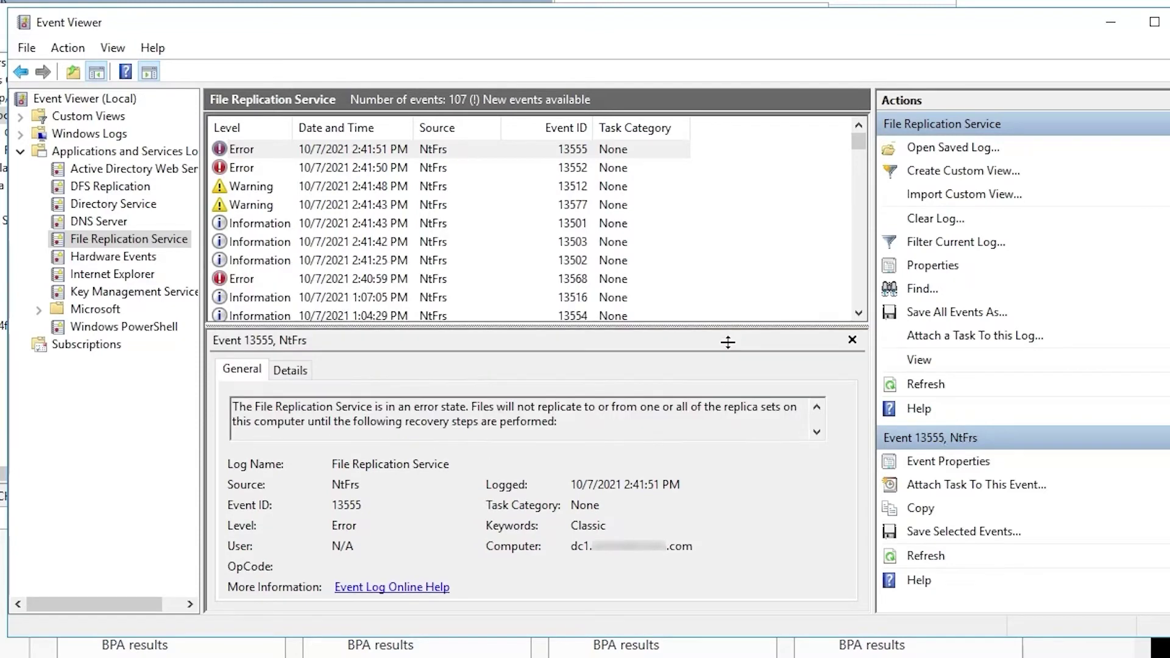
pyautogui.click(926, 386)
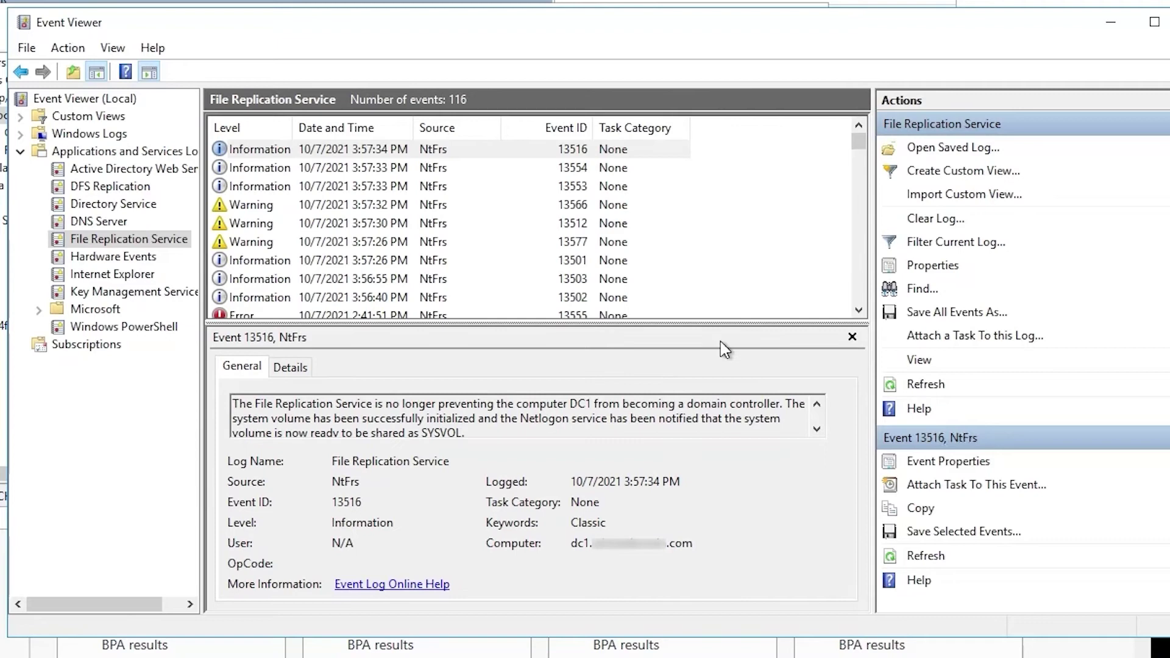
pyautogui.click(268, 317)
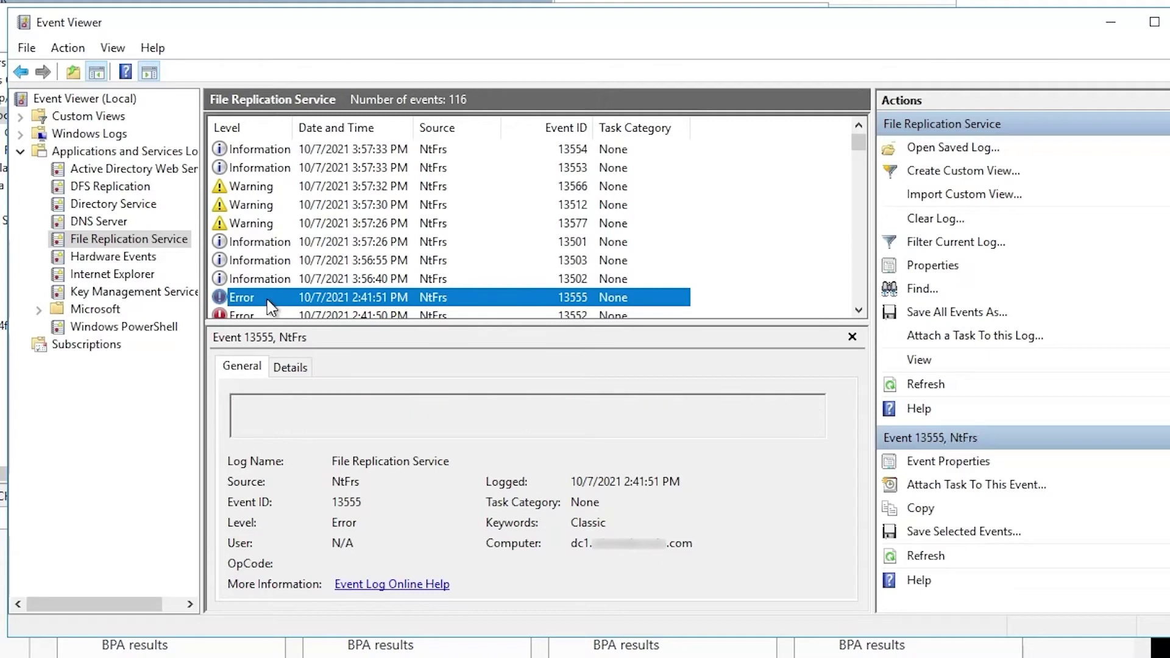
# - Step through events 13502, 13503, 13501, 13512, 13566, 13553, 13554 to the newest event 13516
pyautogui.press('Up')
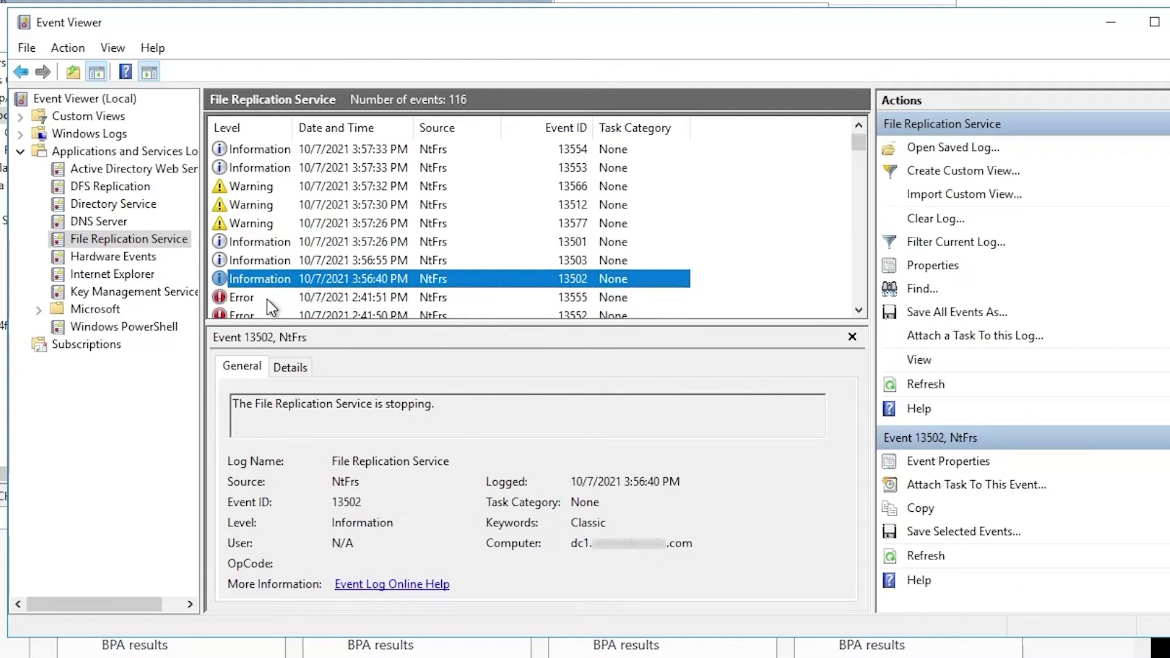
pyautogui.press('Up')
pyautogui.press('Up')
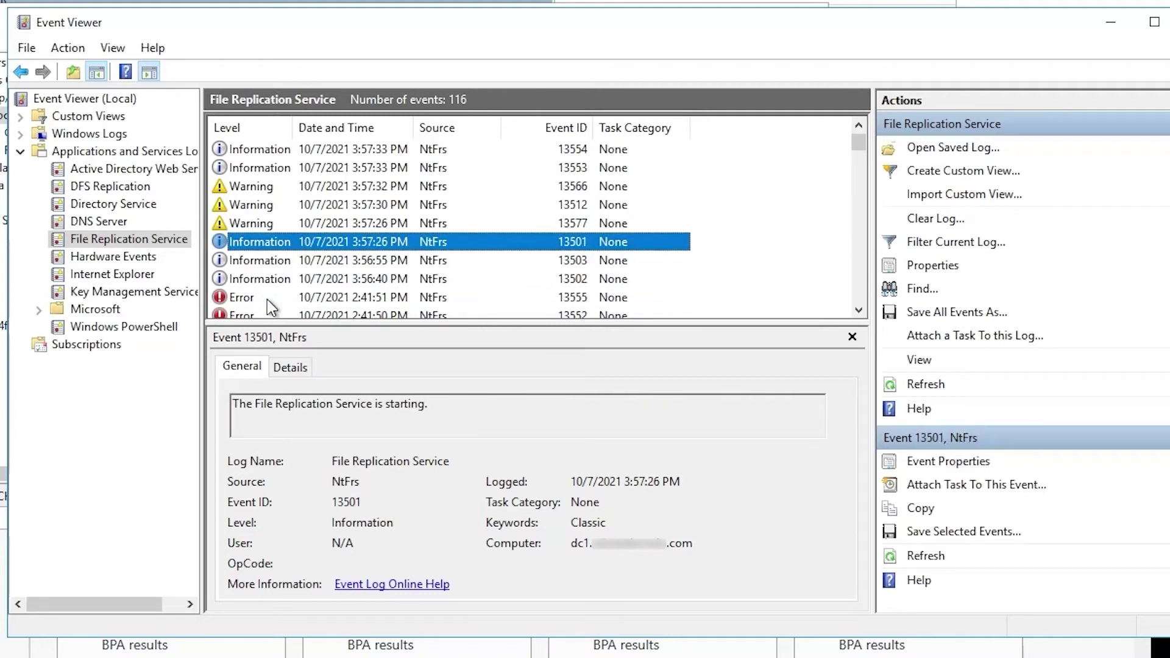
pyautogui.press('Up')
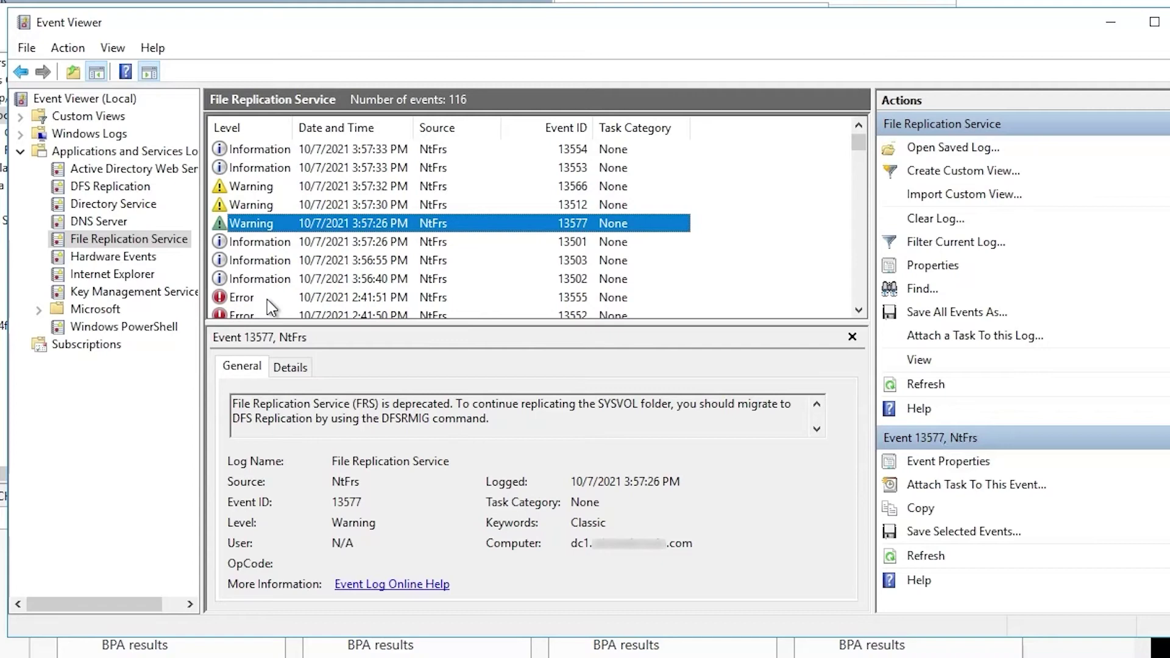
pyautogui.press('Up')
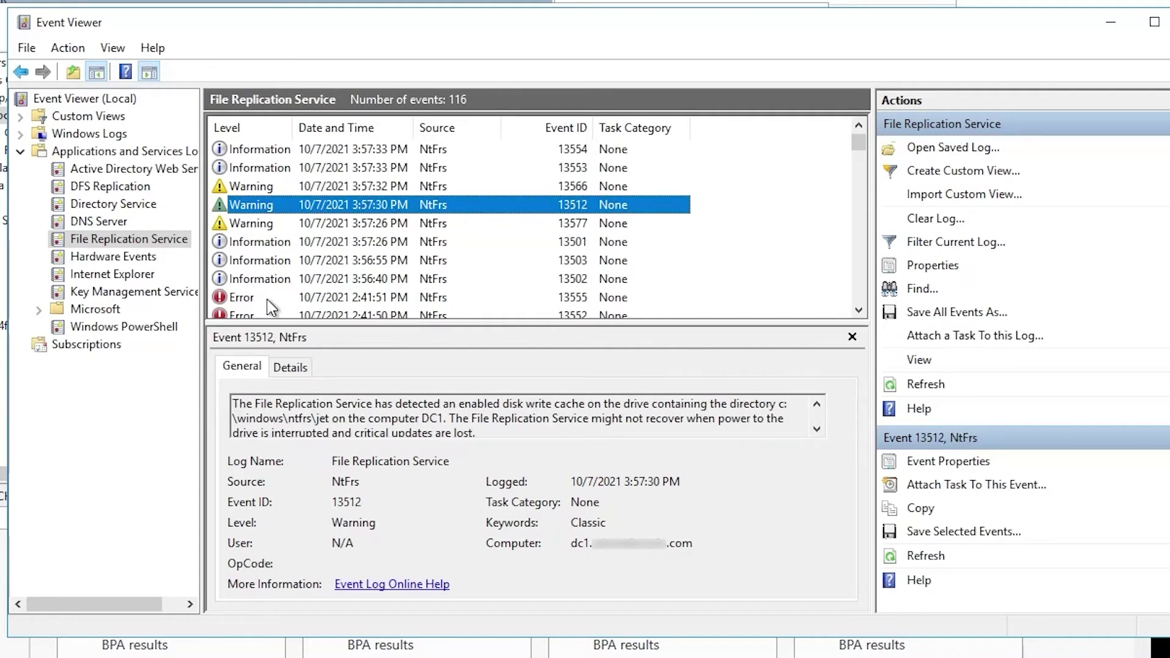
pyautogui.press('Up')
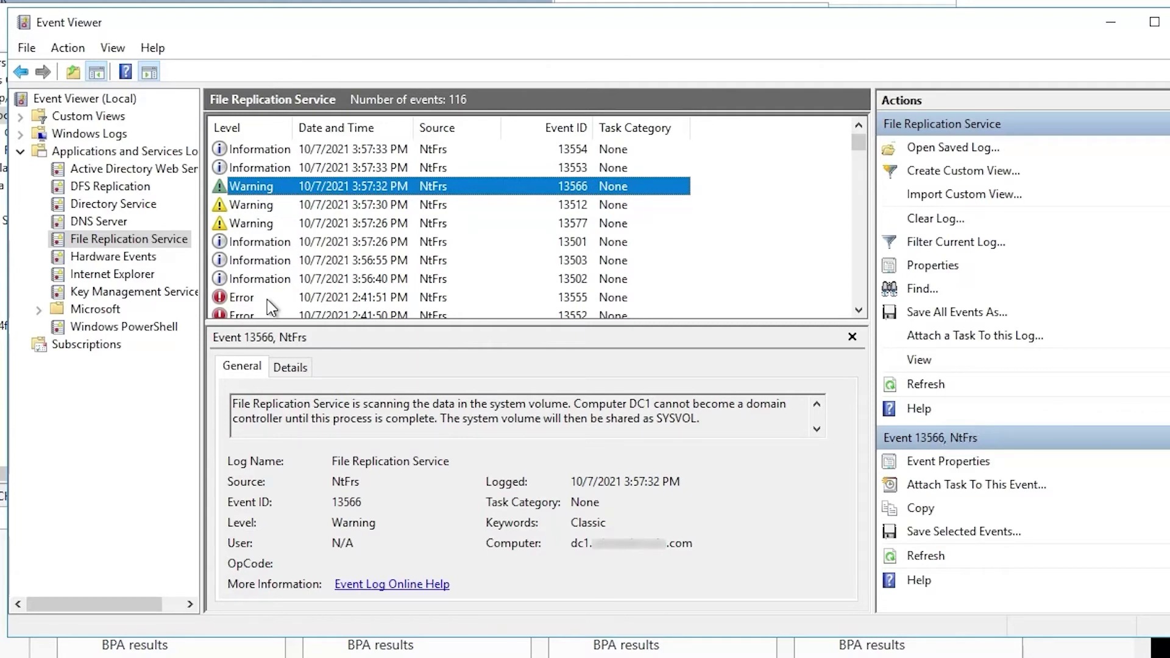
pyautogui.press('Up')
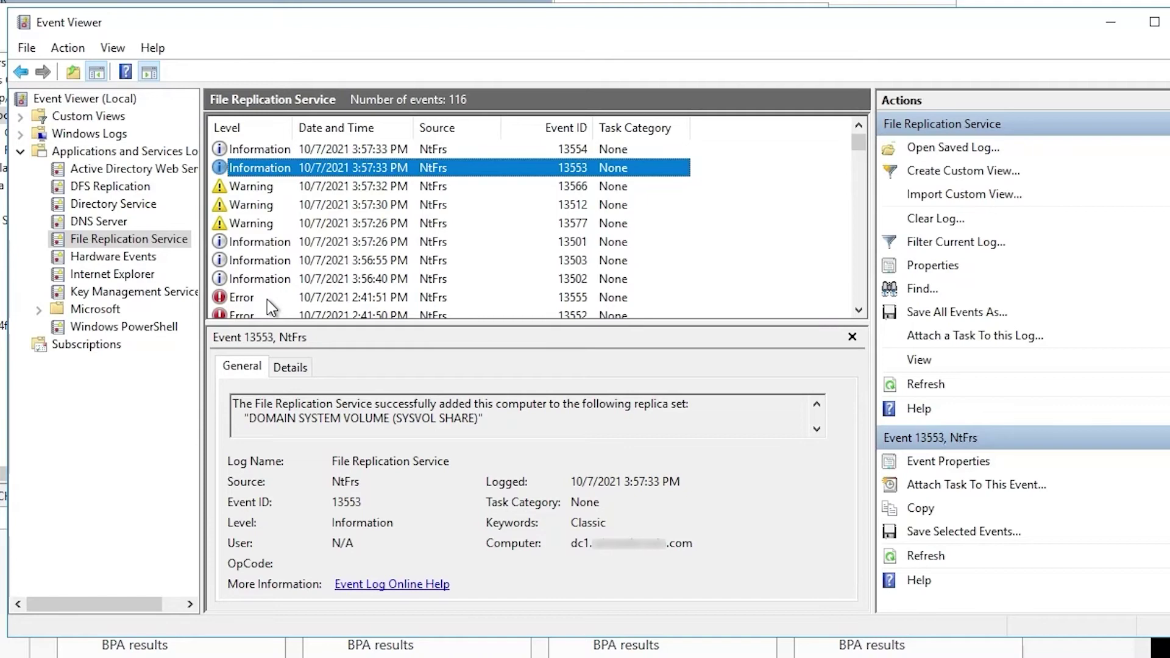
pyautogui.press('Up')
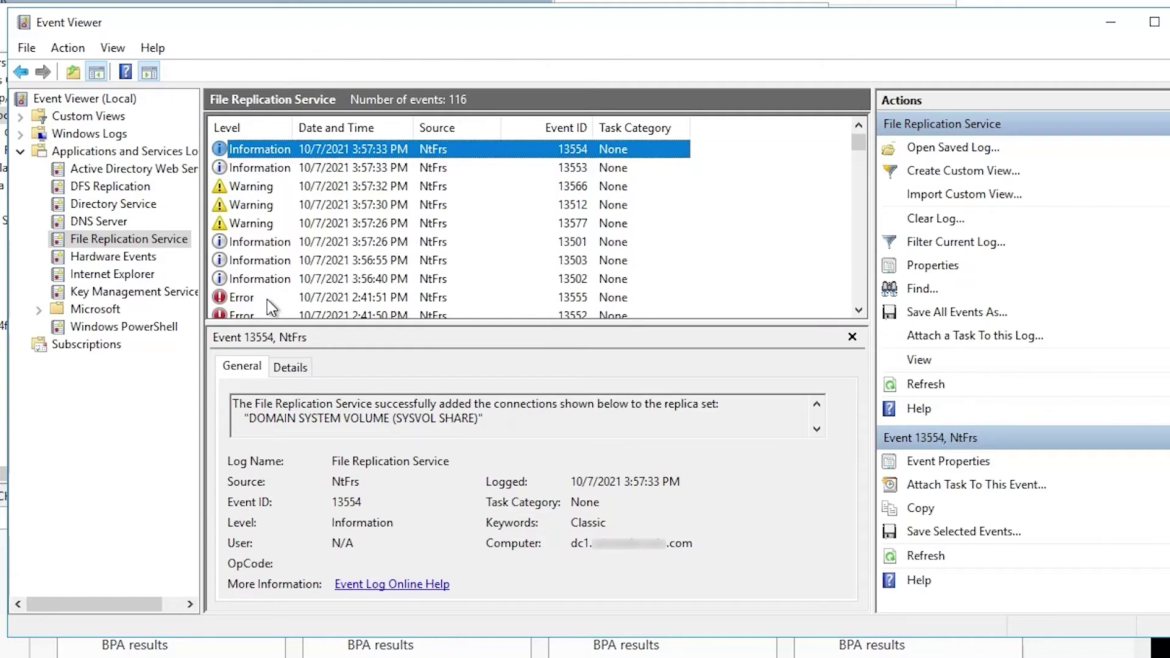
pyautogui.scroll(-3, 512, 428)
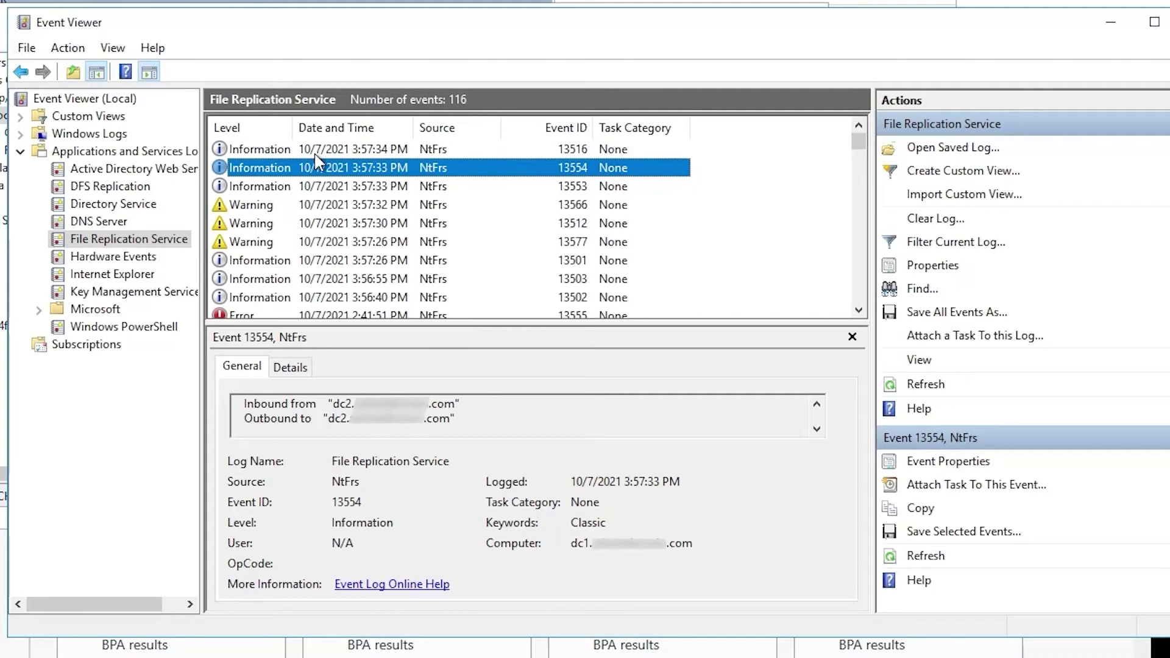
pyautogui.click(314, 155)
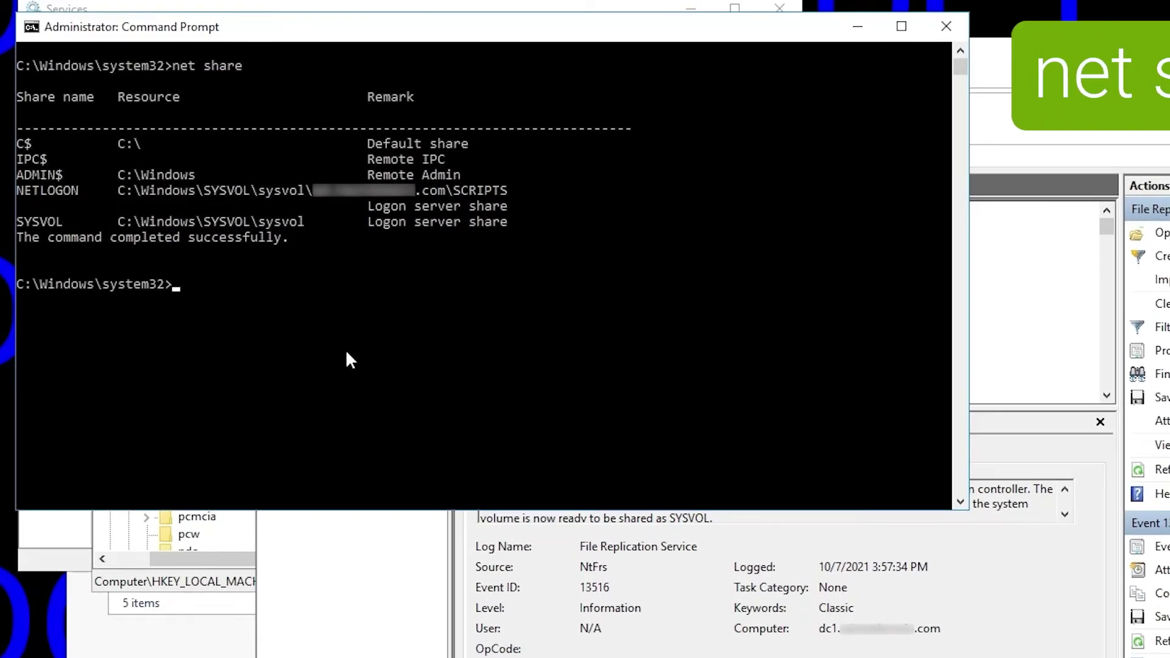
# - Rerun net share on DC1, confirming NETLOGON and SYSVOL are now shared
pyautogui.write('net share')
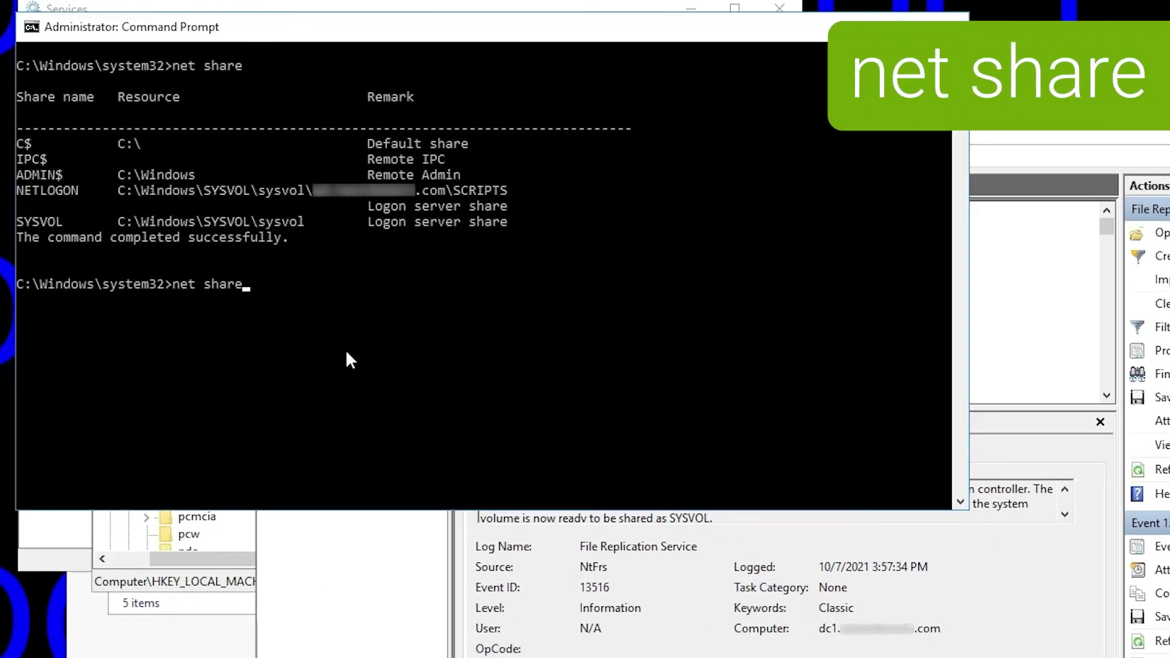
pyautogui.press('Return')
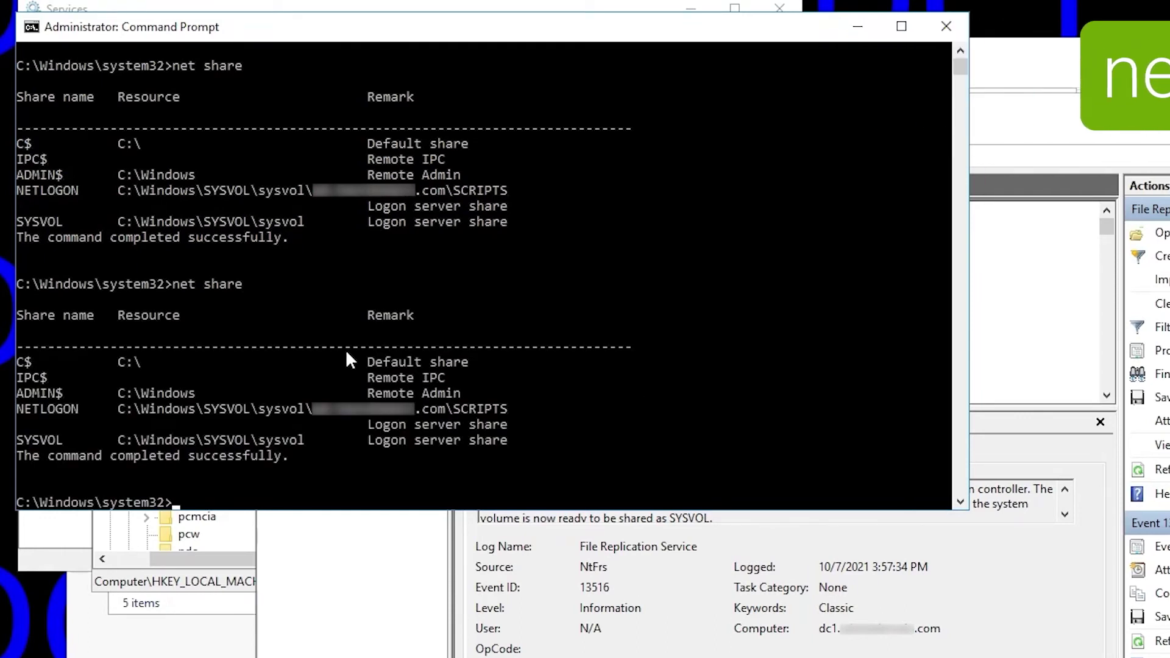
pyautogui.hotkey('alt', 'Tab')
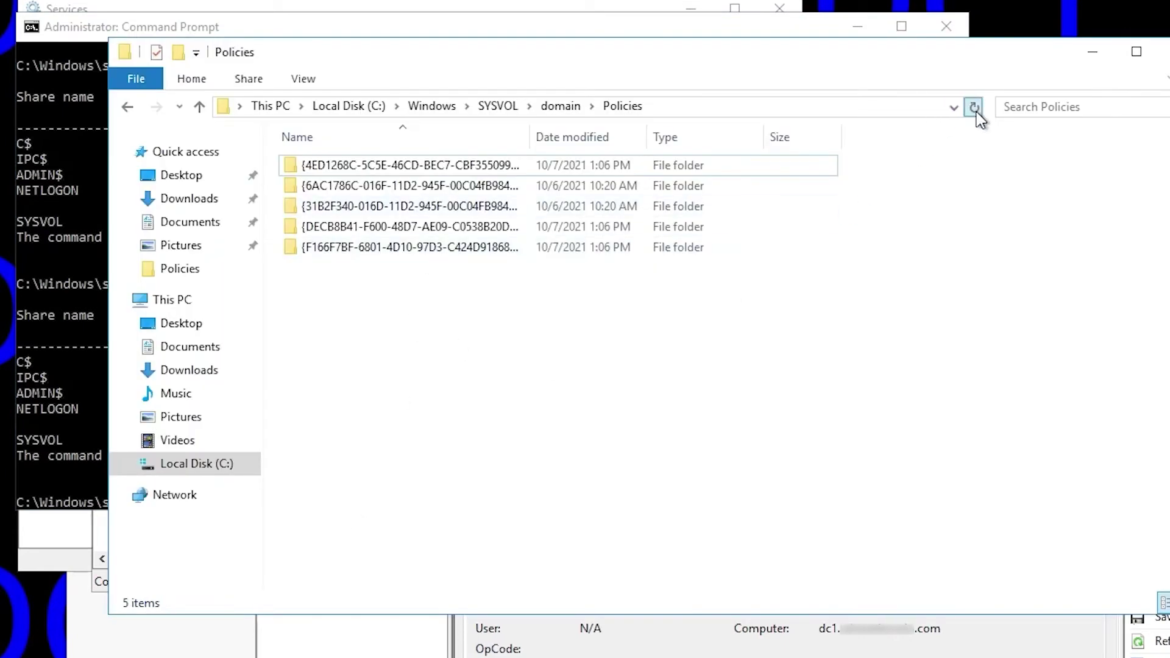
pyautogui.click(569, 111)
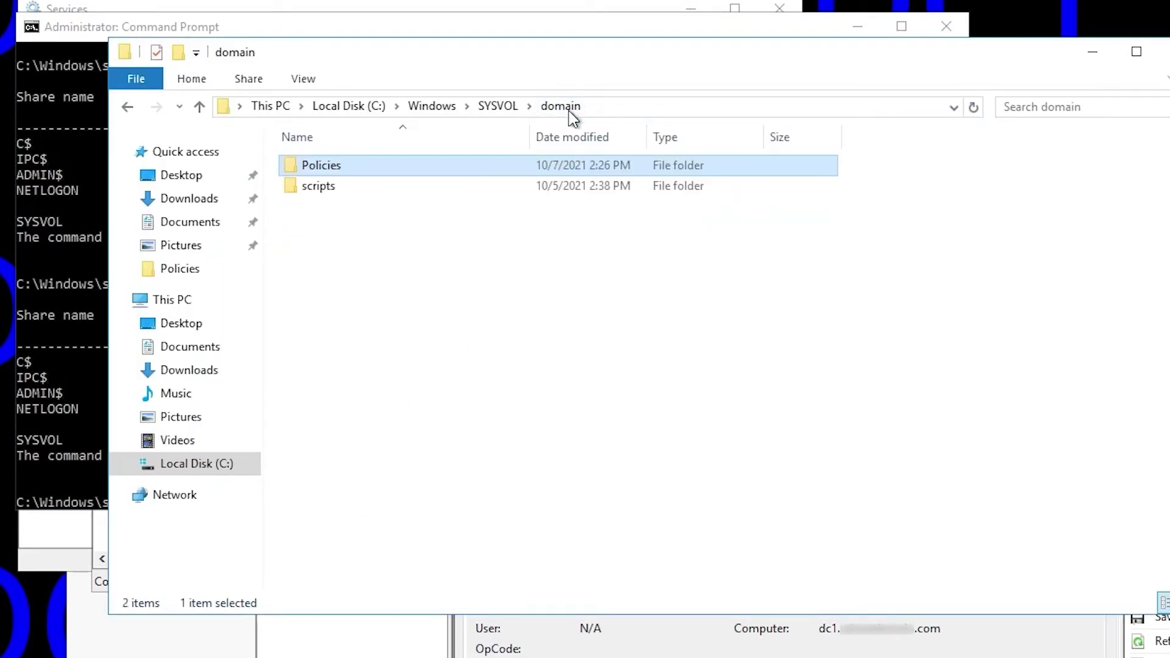
pyautogui.click(496, 110)
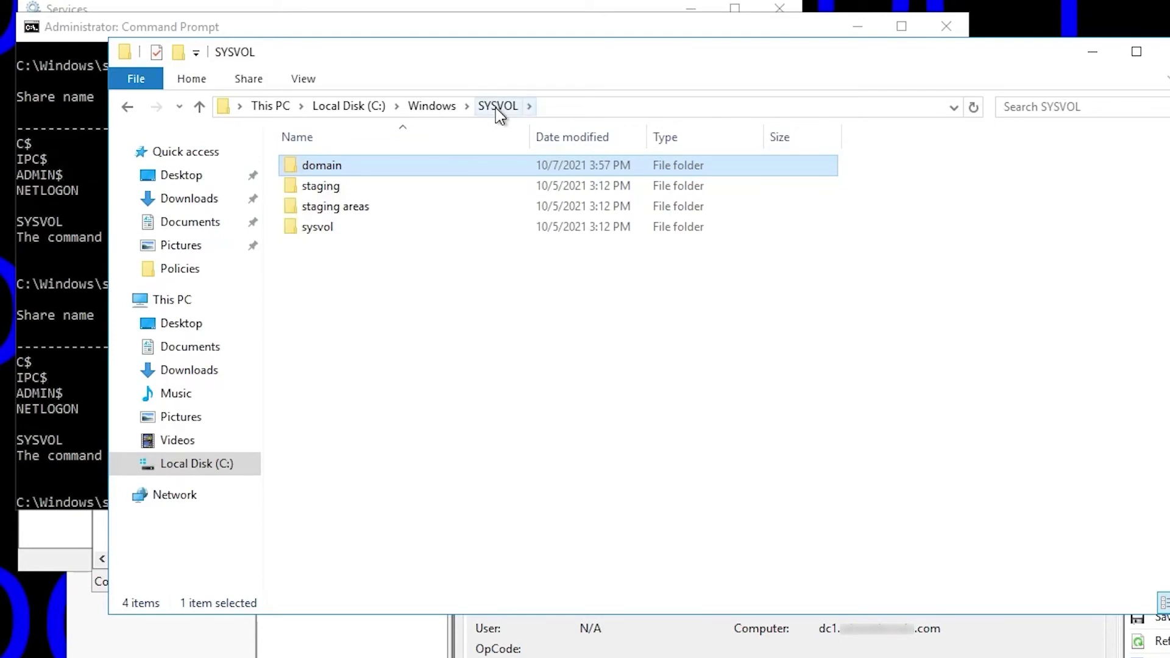
pyautogui.doubleClick(339, 164)
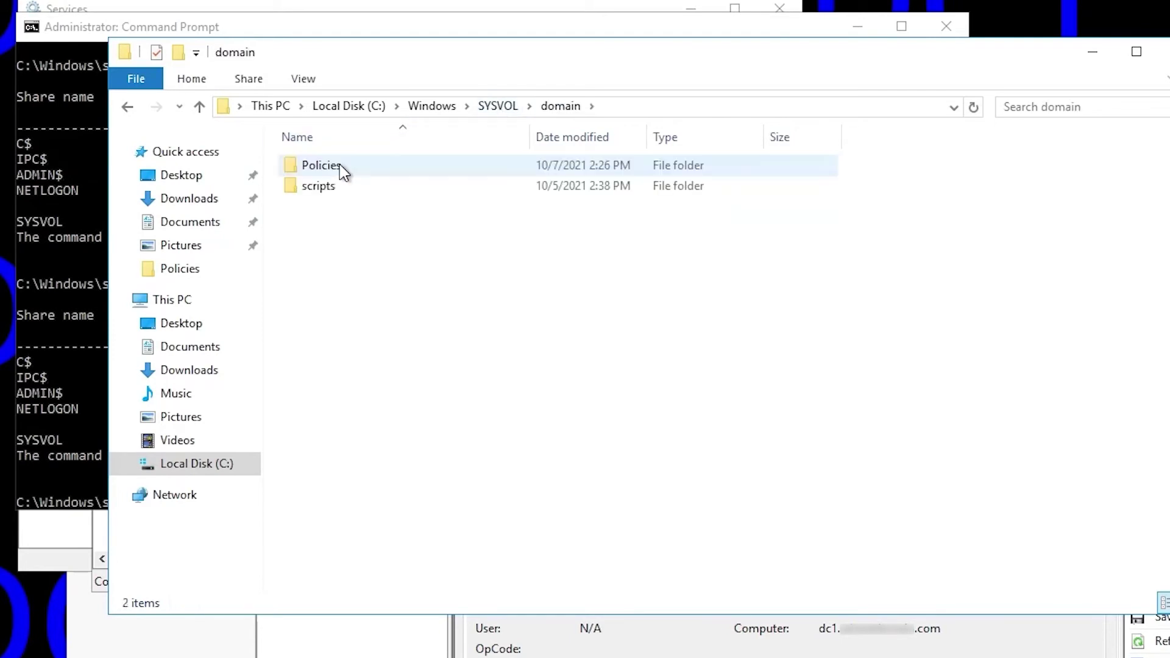
pyautogui.doubleClick(339, 163)
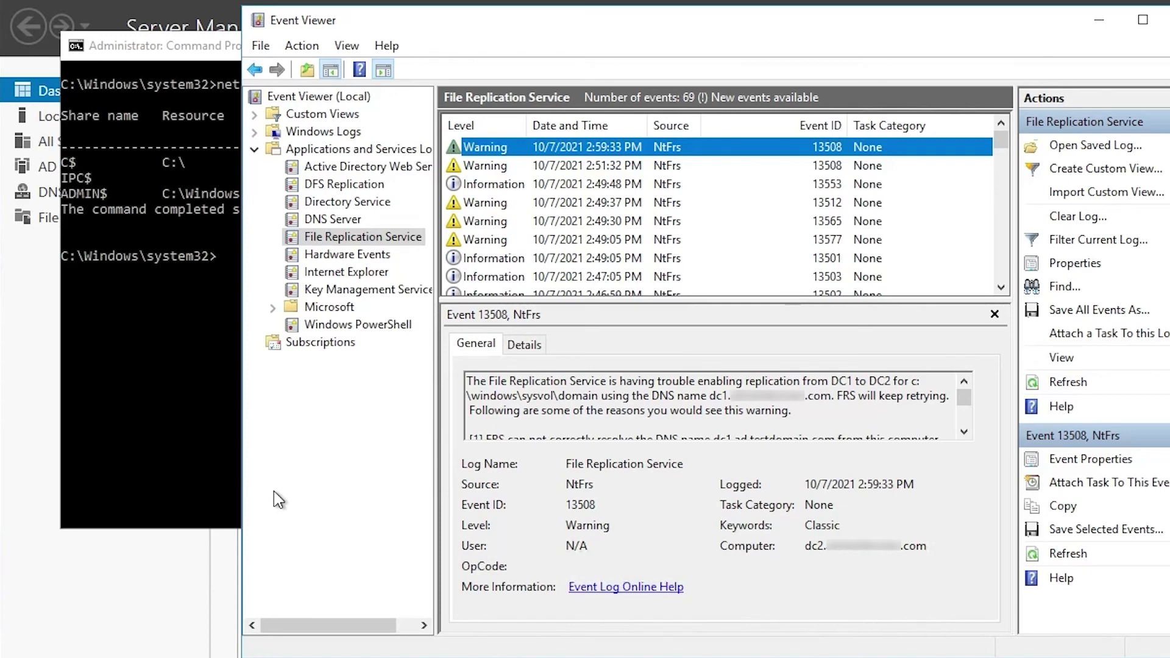
# - Refresh DC2's log and review warning 13509 and SYSVOL-ready event 13516
pyautogui.click(1068, 384)
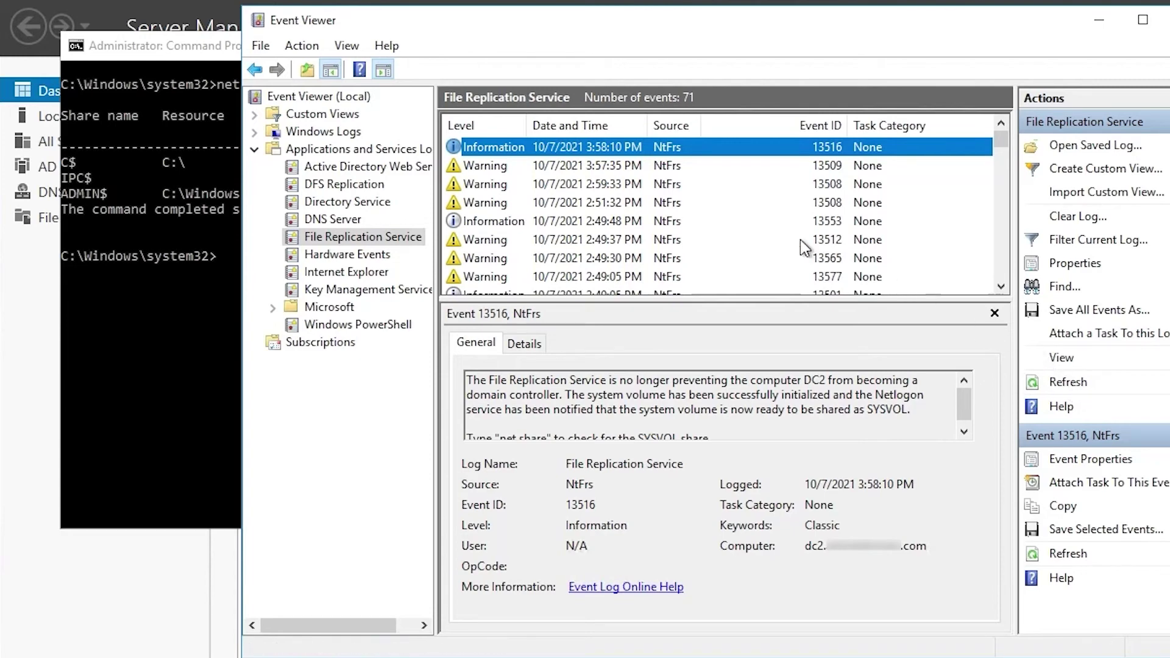
pyautogui.click(572, 171)
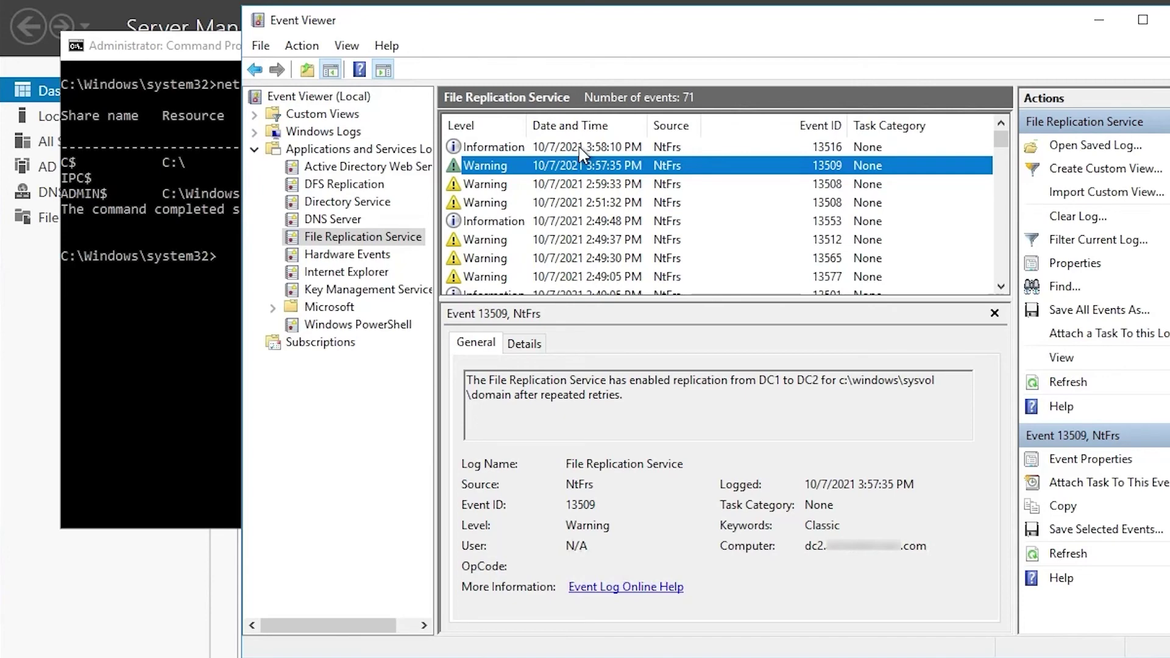
pyautogui.click(580, 148)
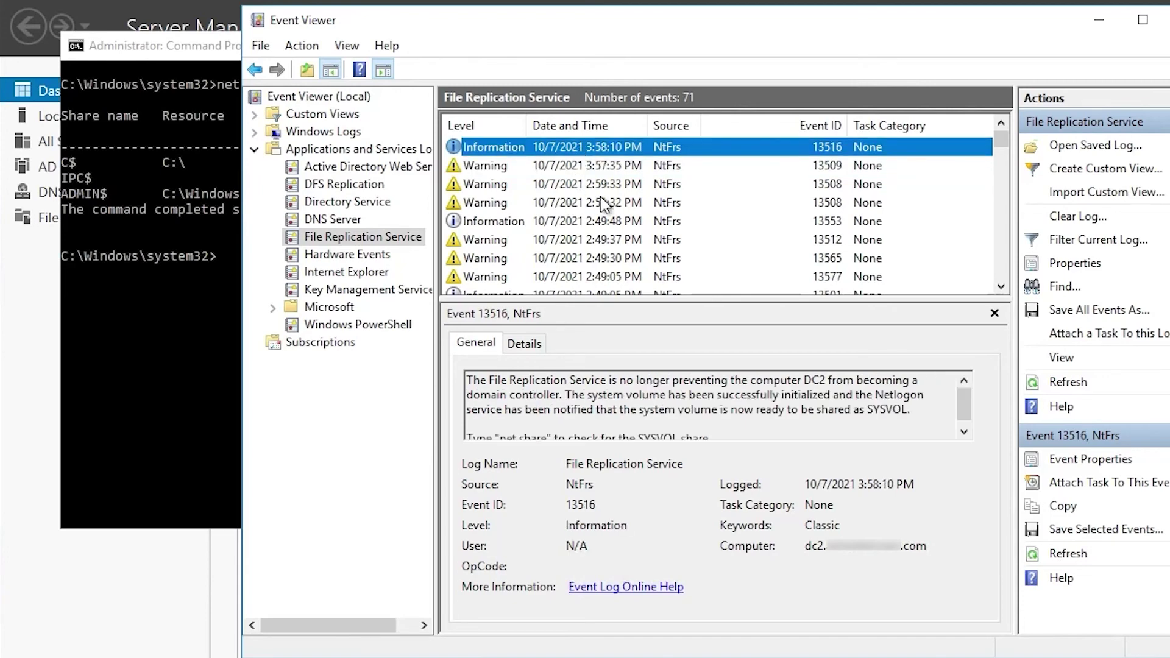
# - Rerun net share on DC2, now listing NETLOGON and SYSVOL with the default shares
pyautogui.click(169, 365)
pyautogui.write('net share')
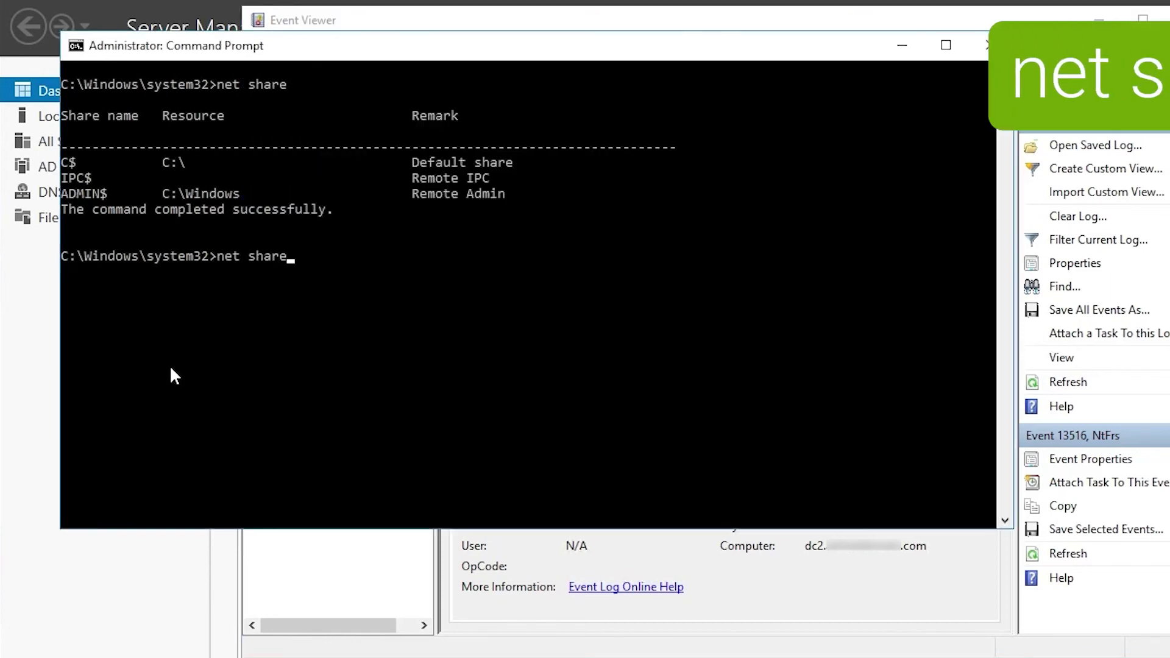
pyautogui.press('Return')
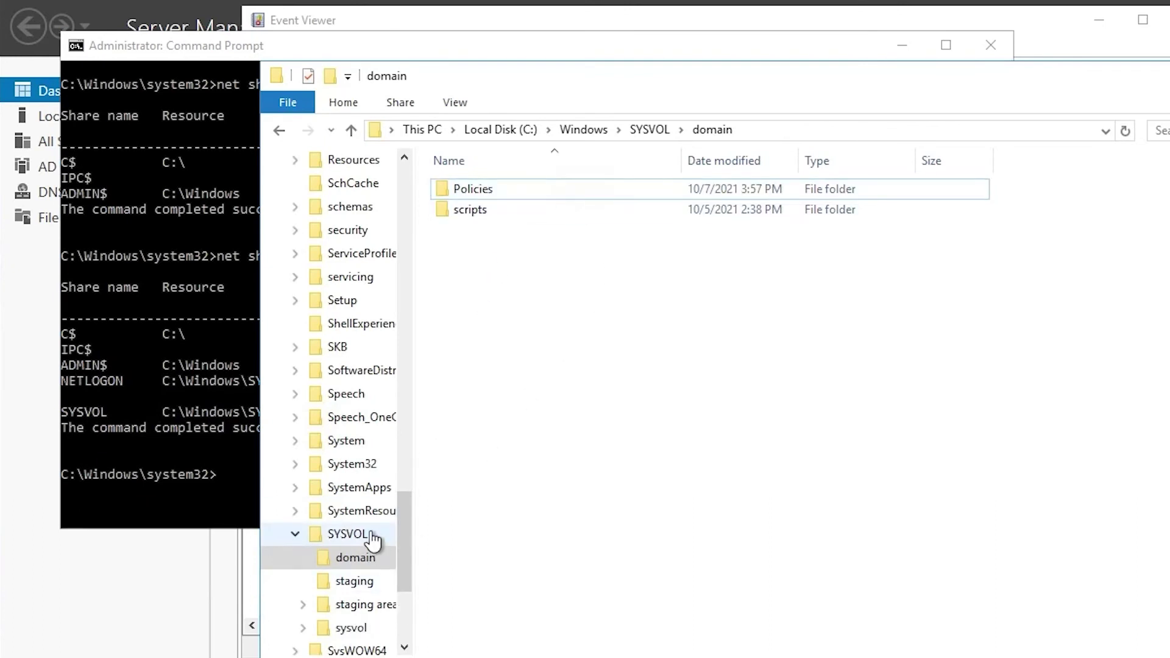
# - Browse to SYSVOL\domain\Policies on DC2 to confirm the five replicated GUID policy folders
pyautogui.click(364, 564)
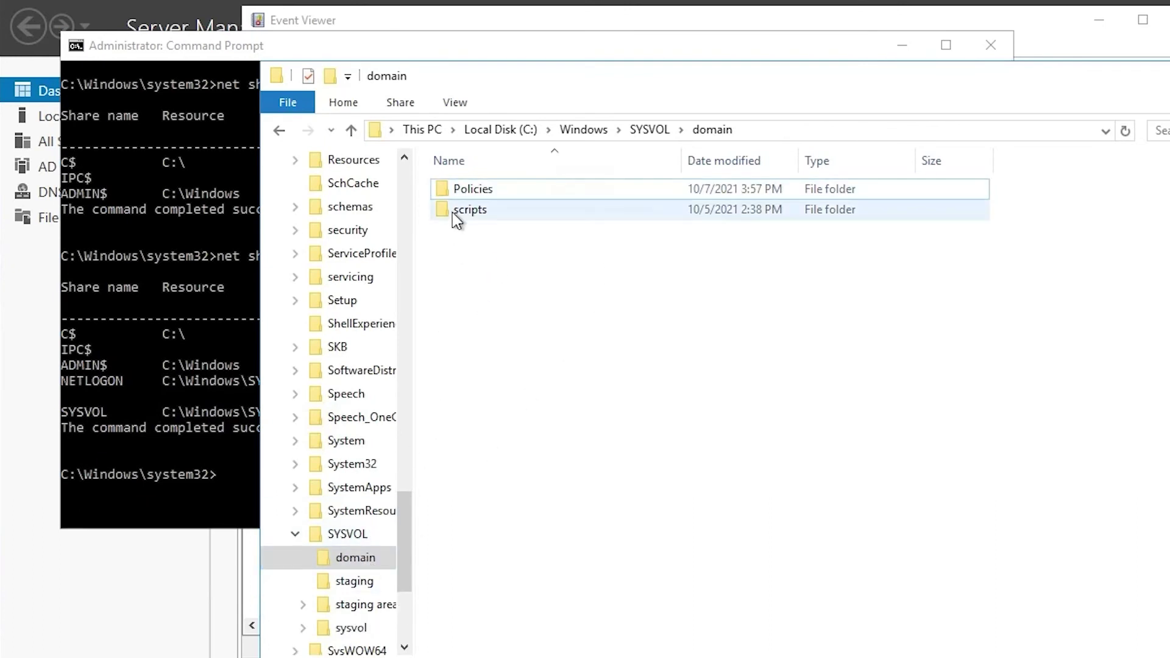
pyautogui.doubleClick(474, 192)
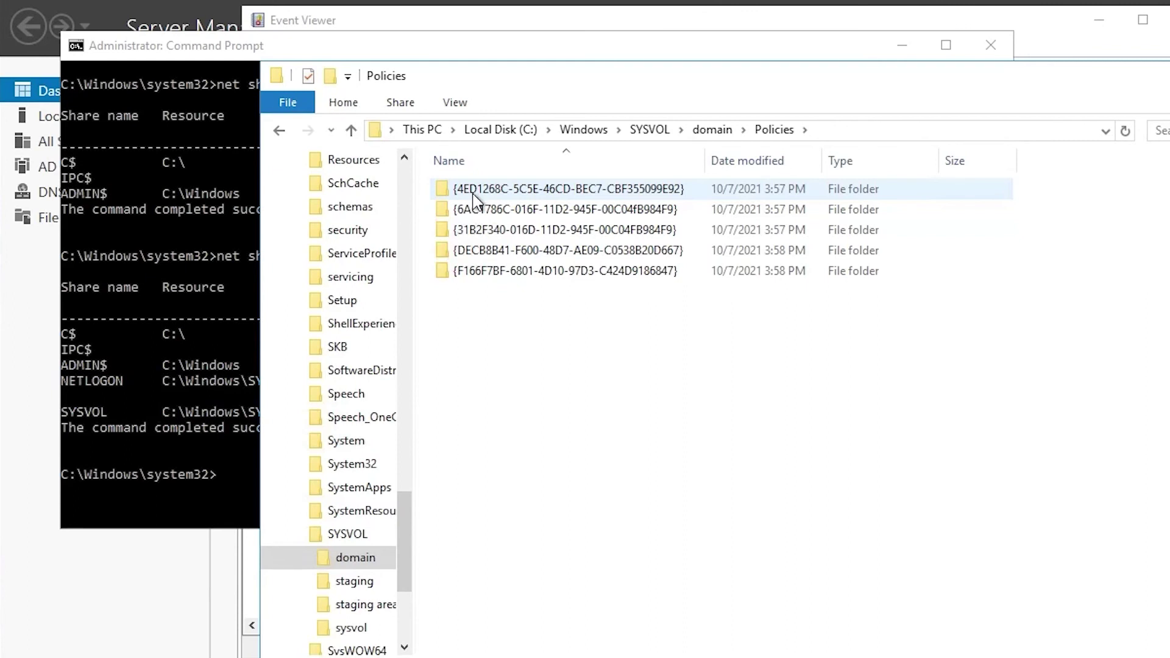
pyautogui.moveTo(474, 194)
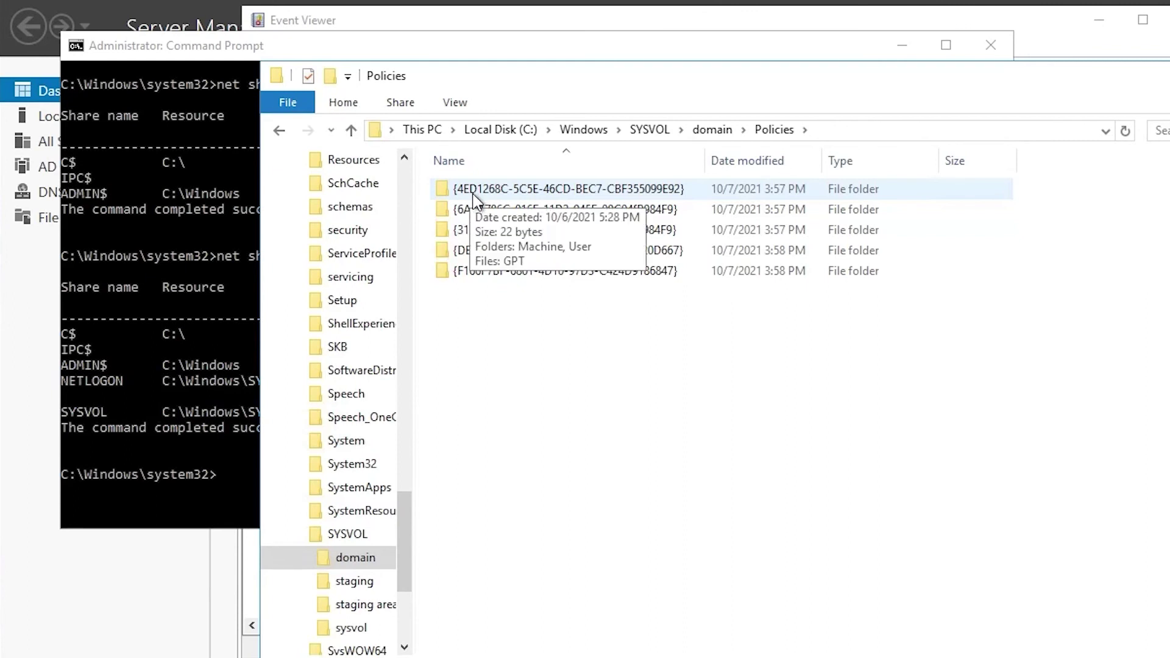